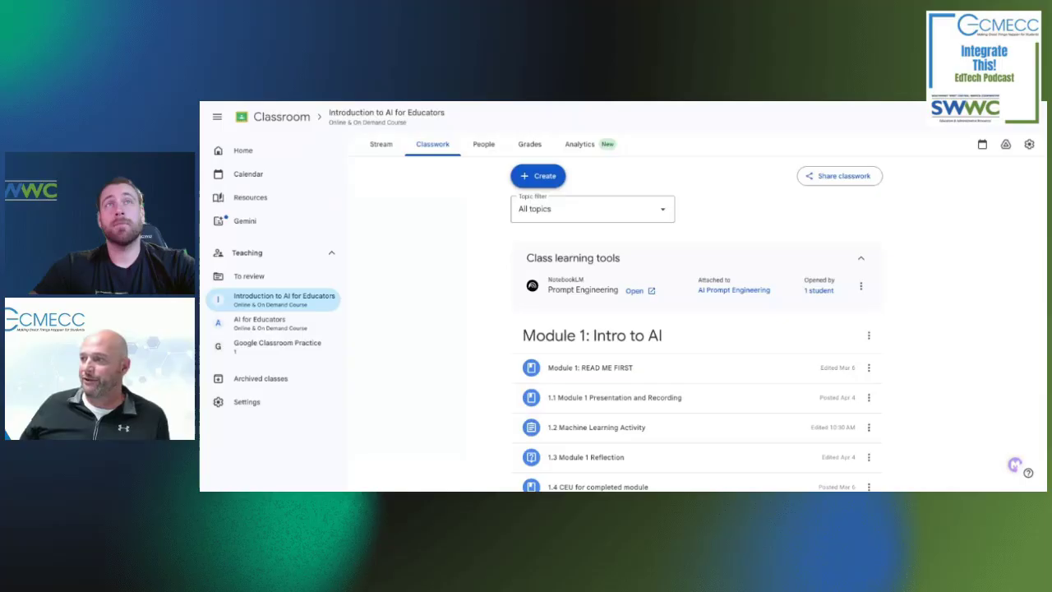
# Step: Browse the existing notebooks that can be attached to a new NotebookLM class material, including the NotebookLM library, and discard the draft
pyautogui.click(537, 178)
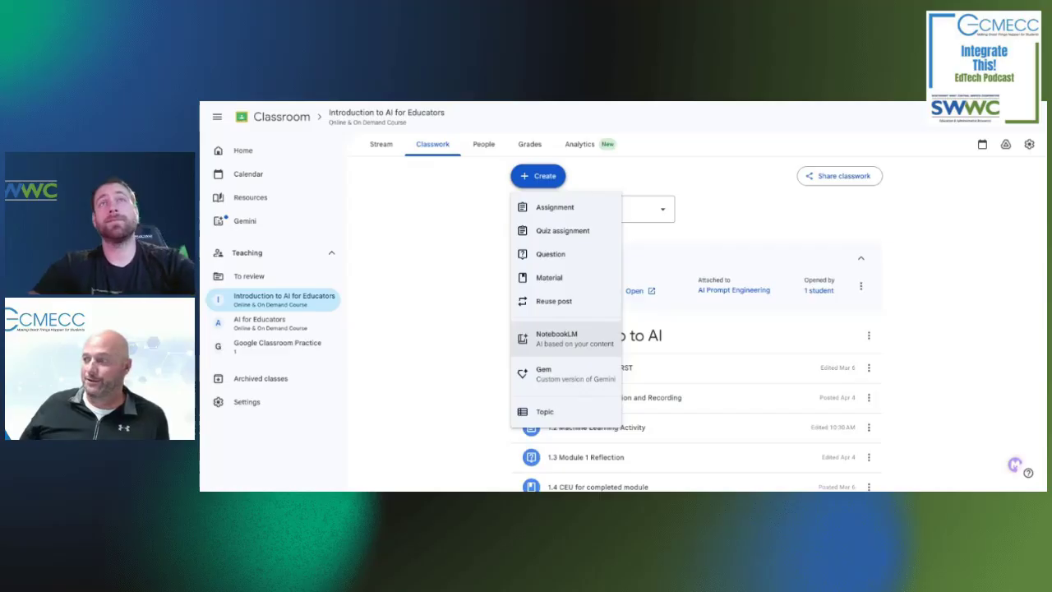
pyautogui.click(567, 338)
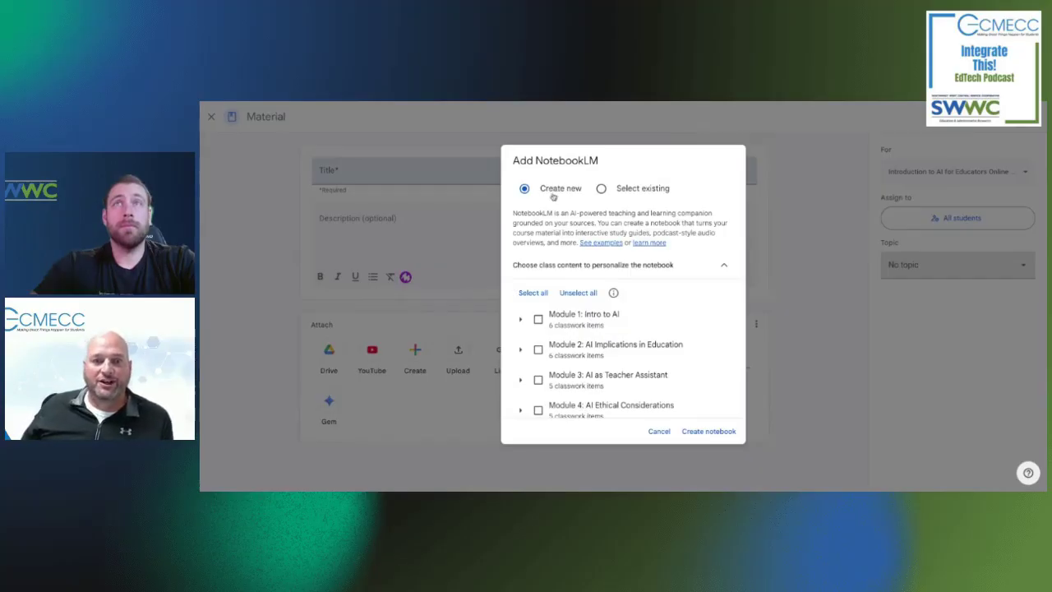
pyautogui.click(602, 189)
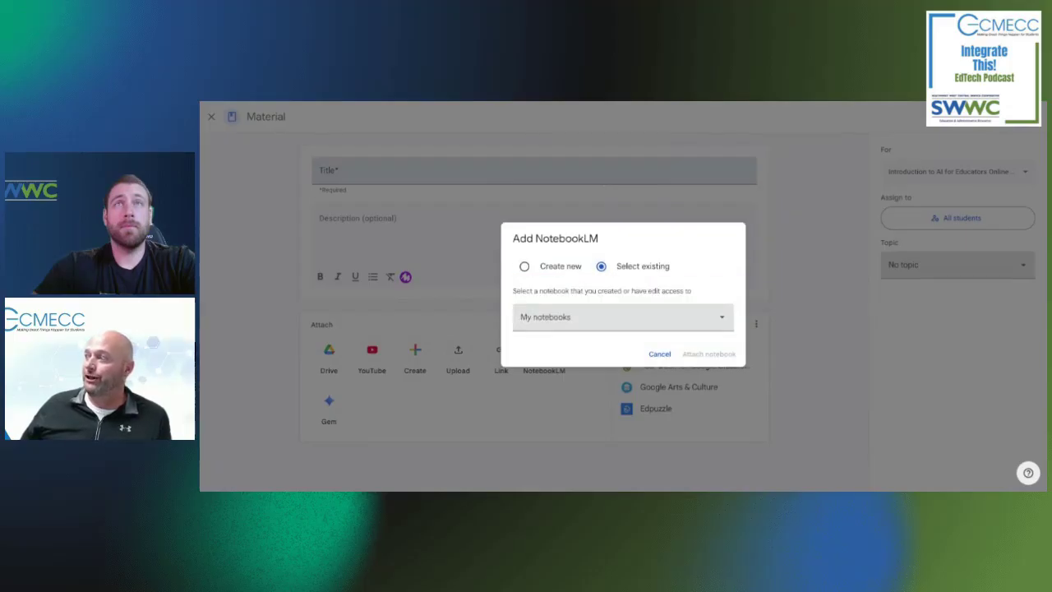
pyautogui.hotkey('ctrl', 'Tab')
pyautogui.scroll(-3, 556, 313)
pyautogui.scroll(-7, 556, 313)
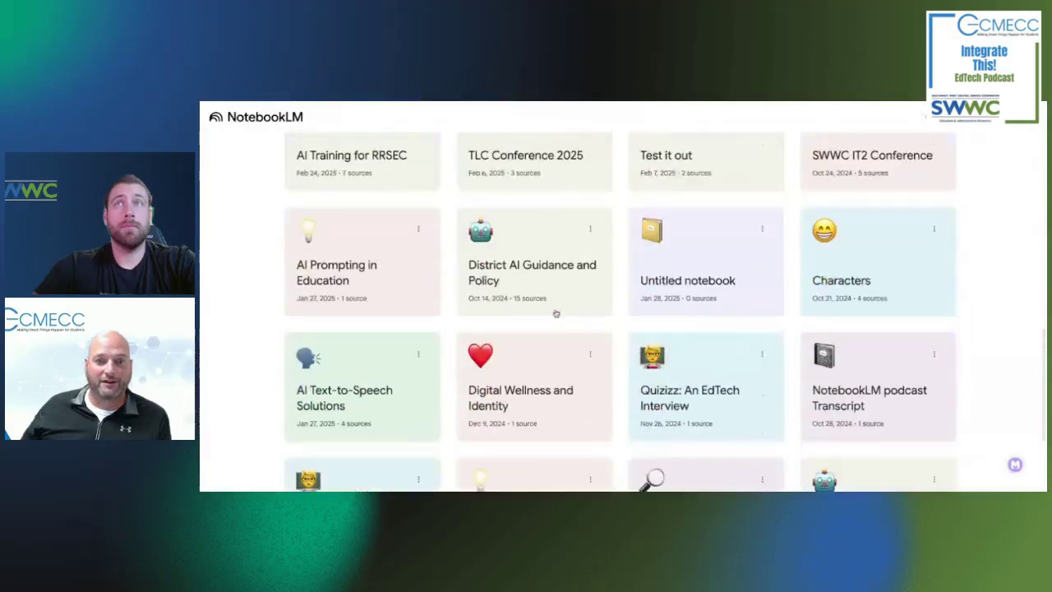
pyautogui.scroll(10, 555, 313)
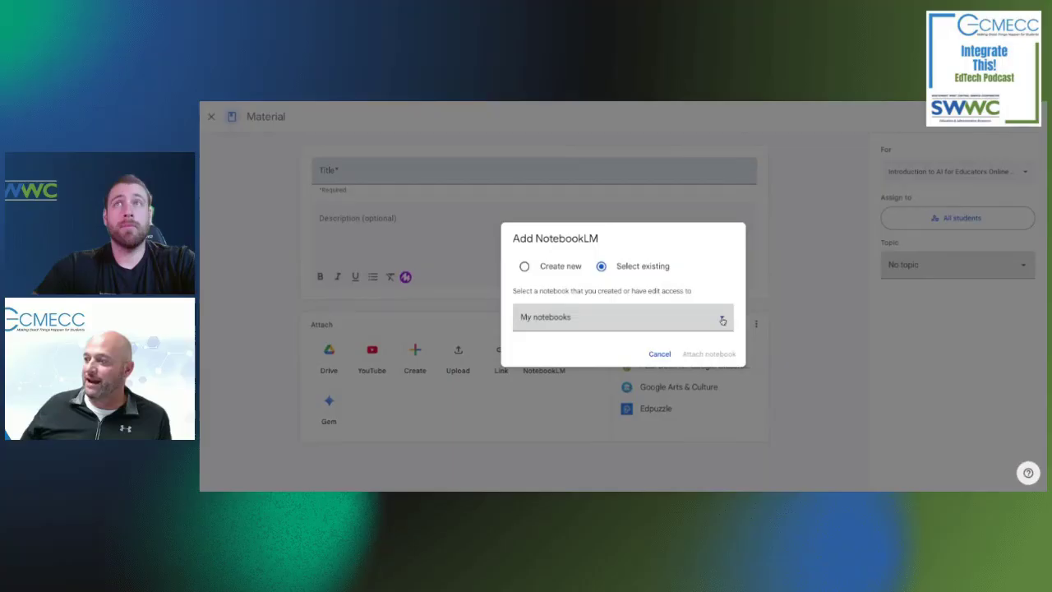
pyautogui.click(722, 320)
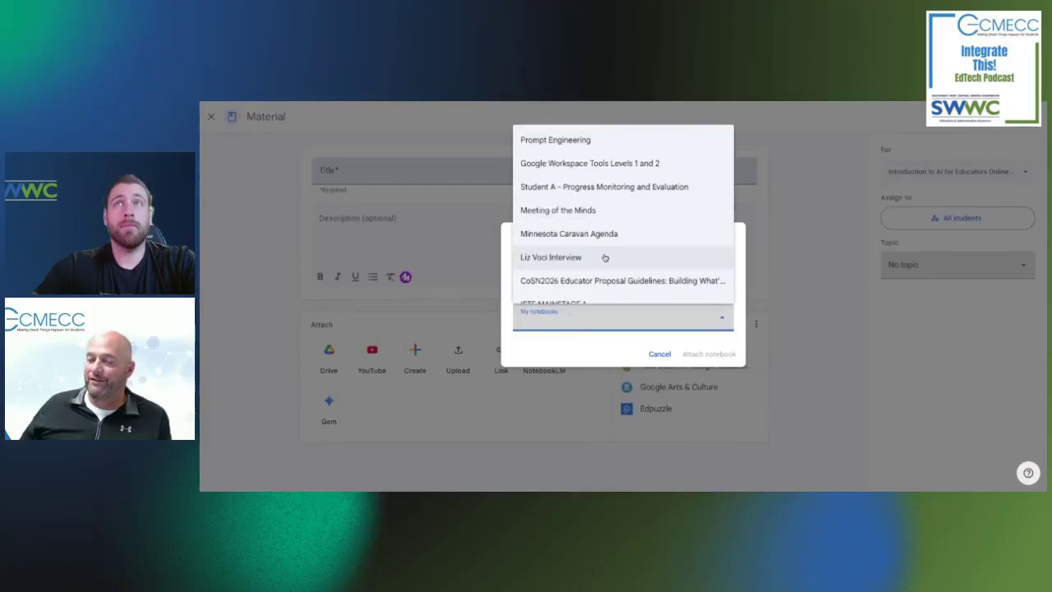
pyautogui.scroll(-3, 603, 271)
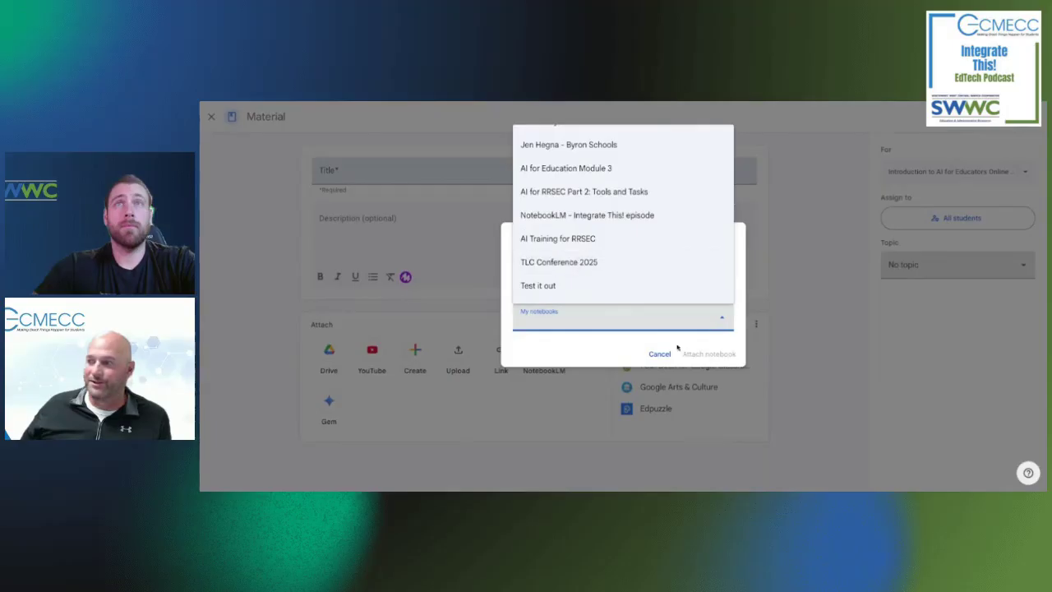
pyautogui.click(659, 353)
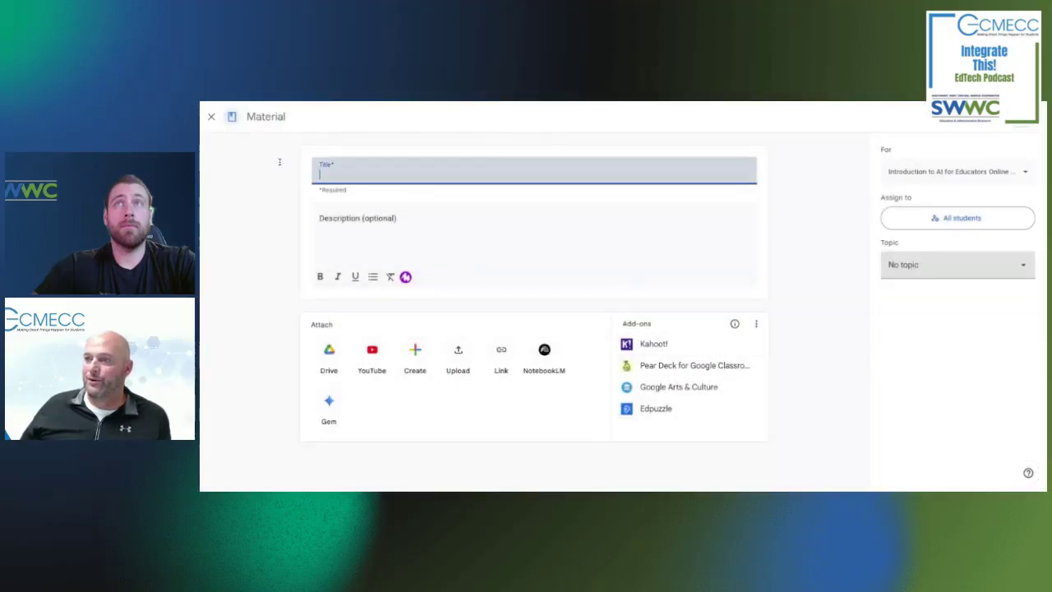
pyautogui.click(211, 116)
# Step: Add a NotebookLM material to the classwork with a new notebook built from Module 4: AI Ethical Considerations
pyautogui.click(548, 177)
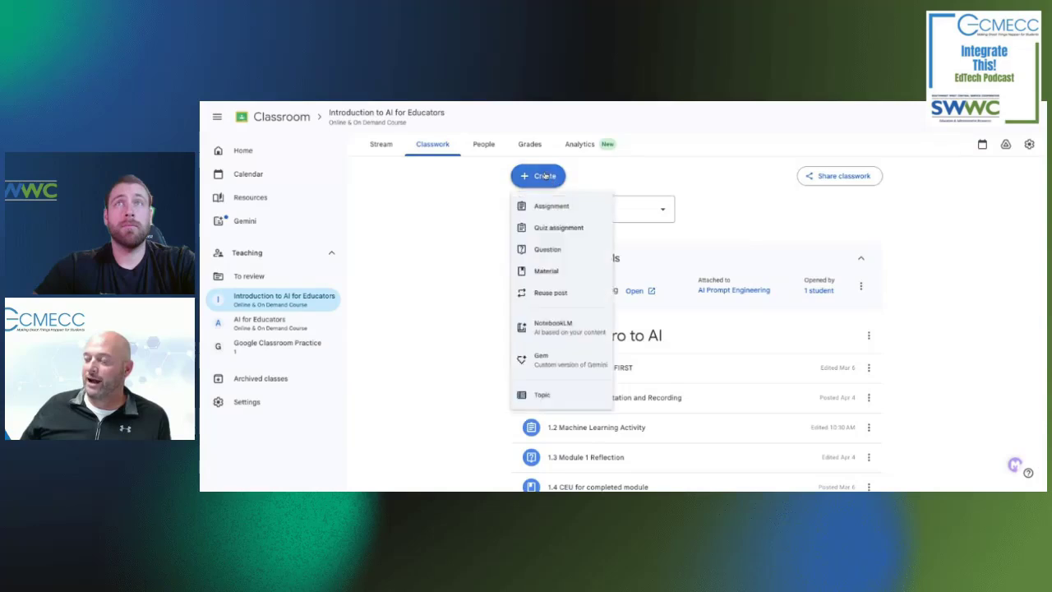
pyautogui.click(549, 330)
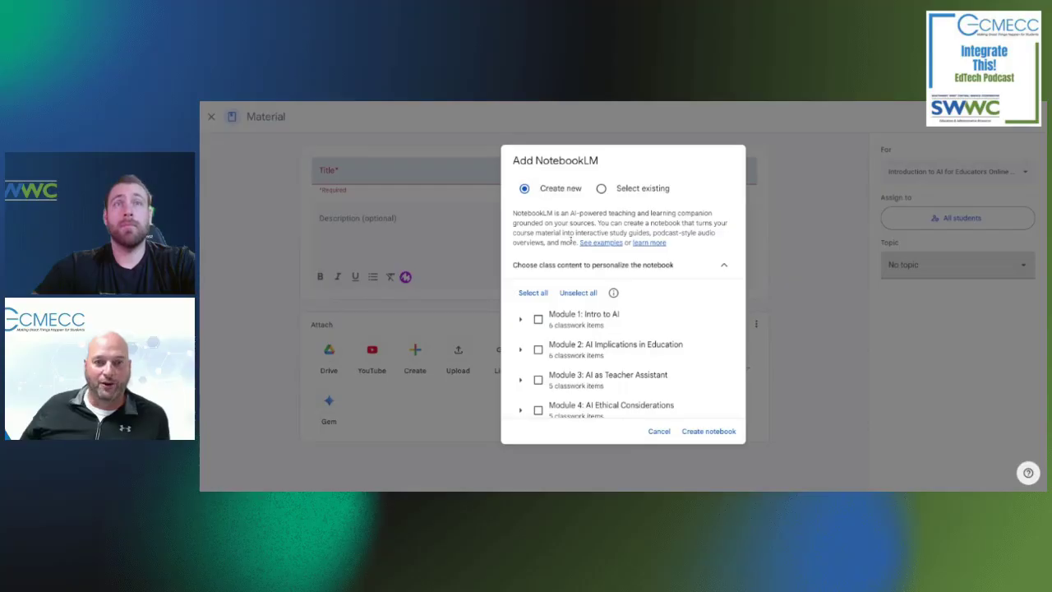
pyautogui.scroll(-1, 608, 283)
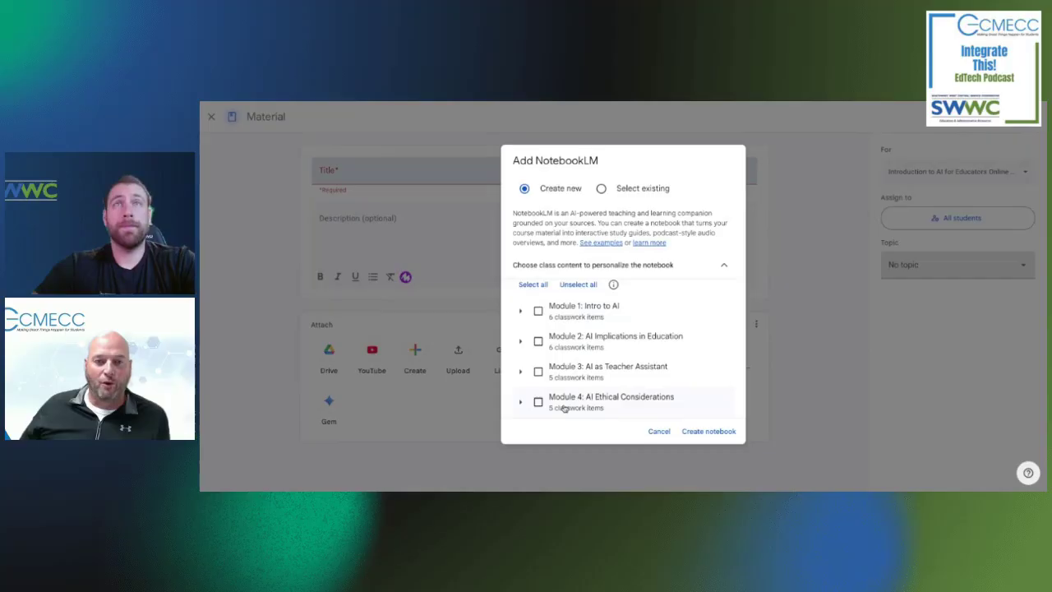
pyautogui.click(539, 402)
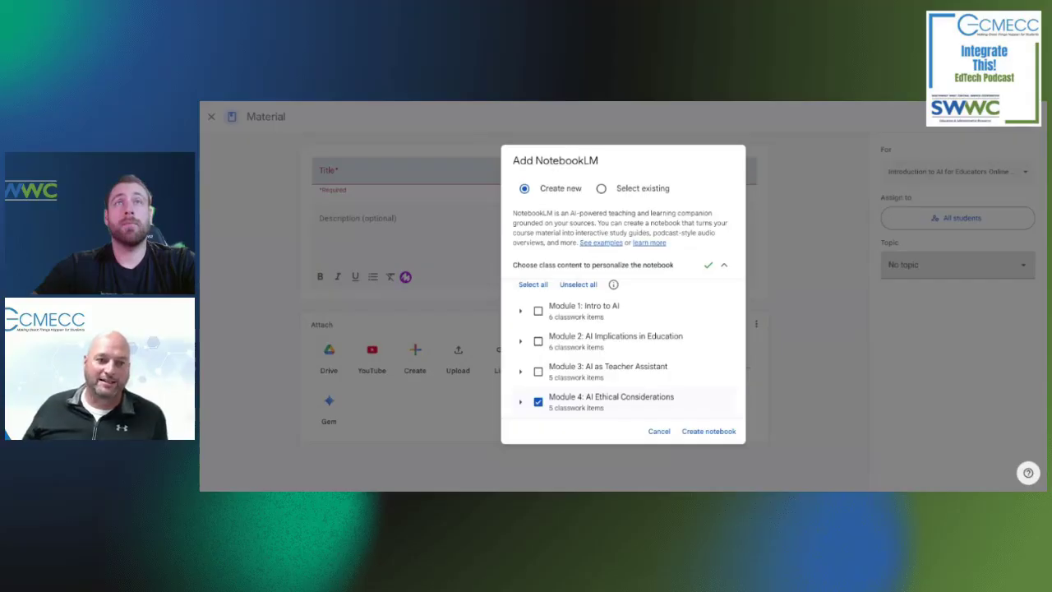
pyautogui.click(715, 431)
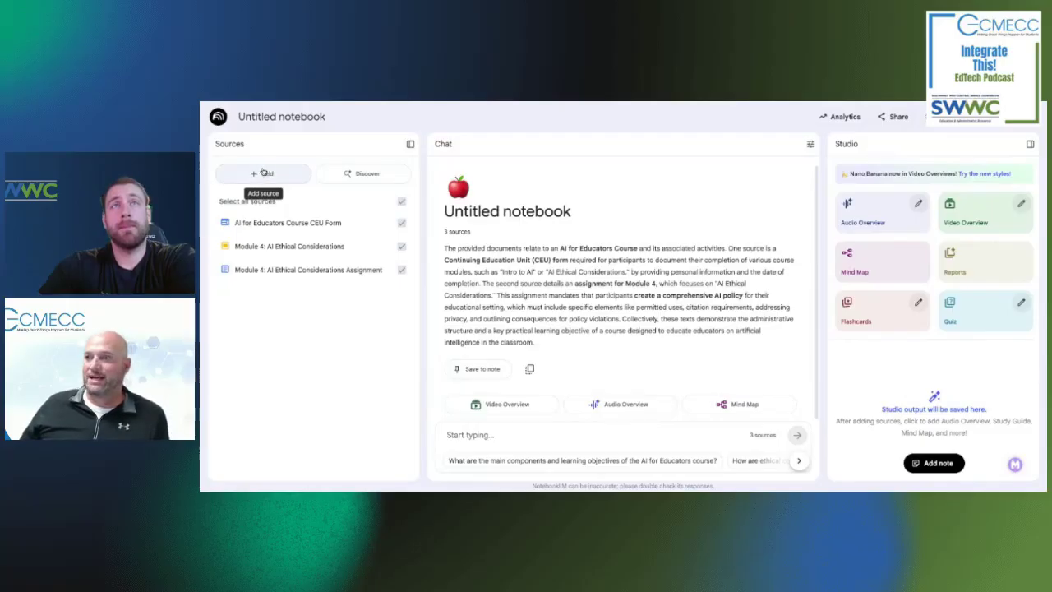
# Step: Examine the notebook's options for adding sources and for discovering sources from the web or Google Drive
pyautogui.click(266, 175)
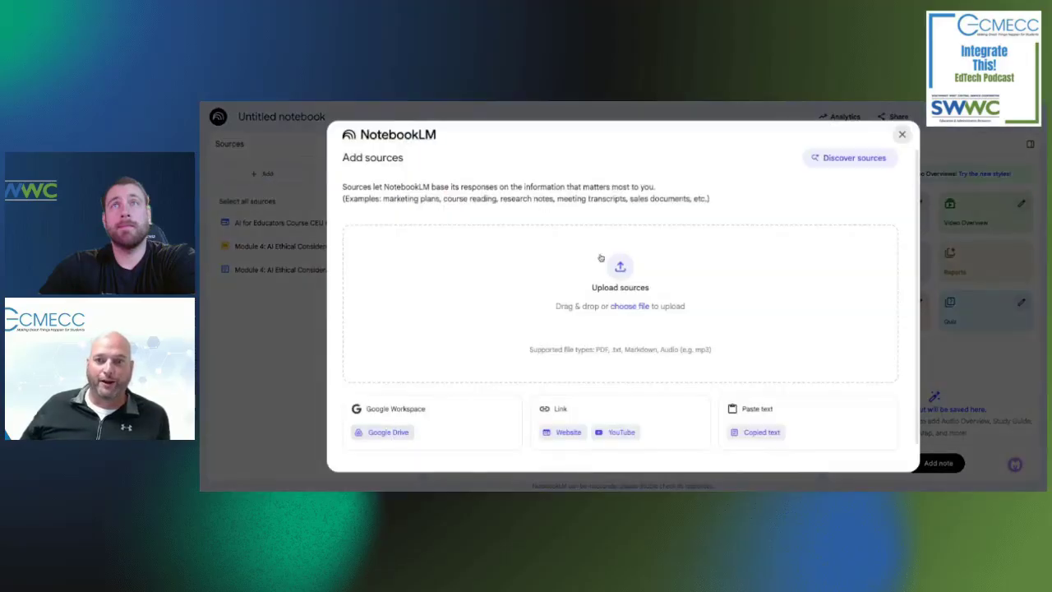
pyautogui.click(901, 134)
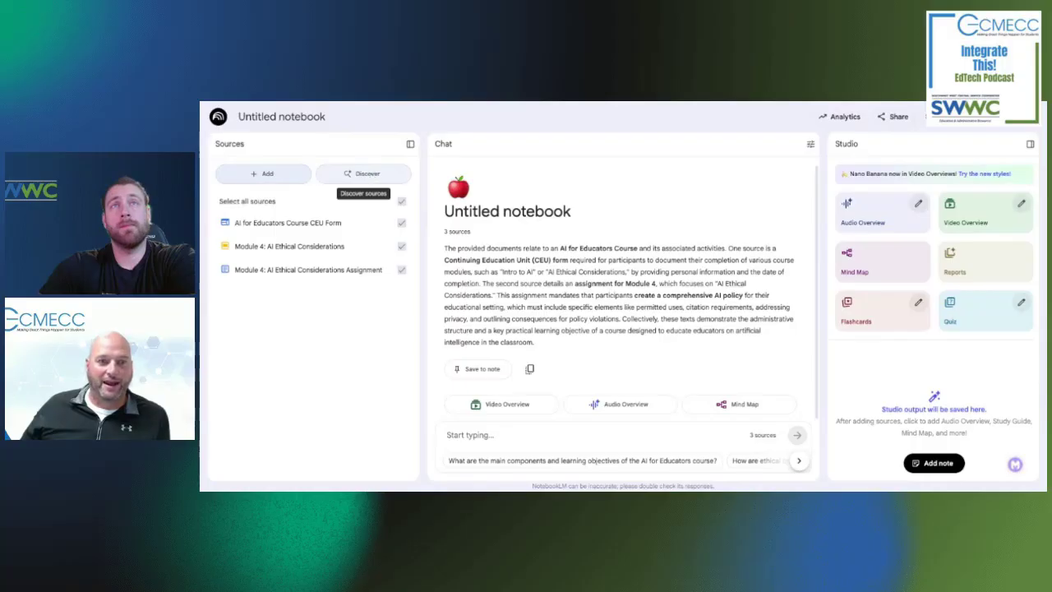
pyautogui.click(370, 176)
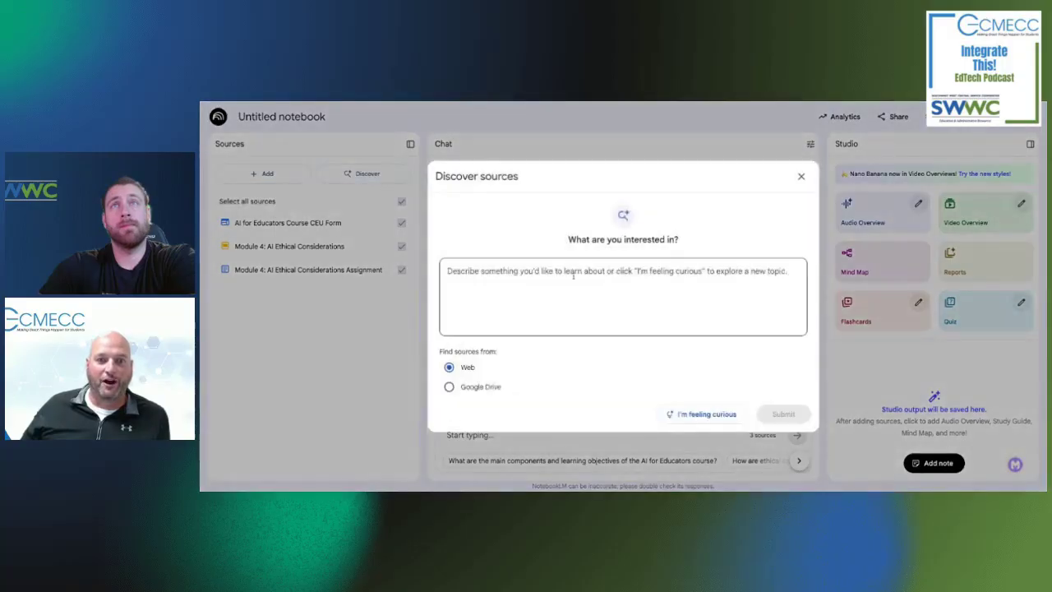
pyautogui.click(449, 386)
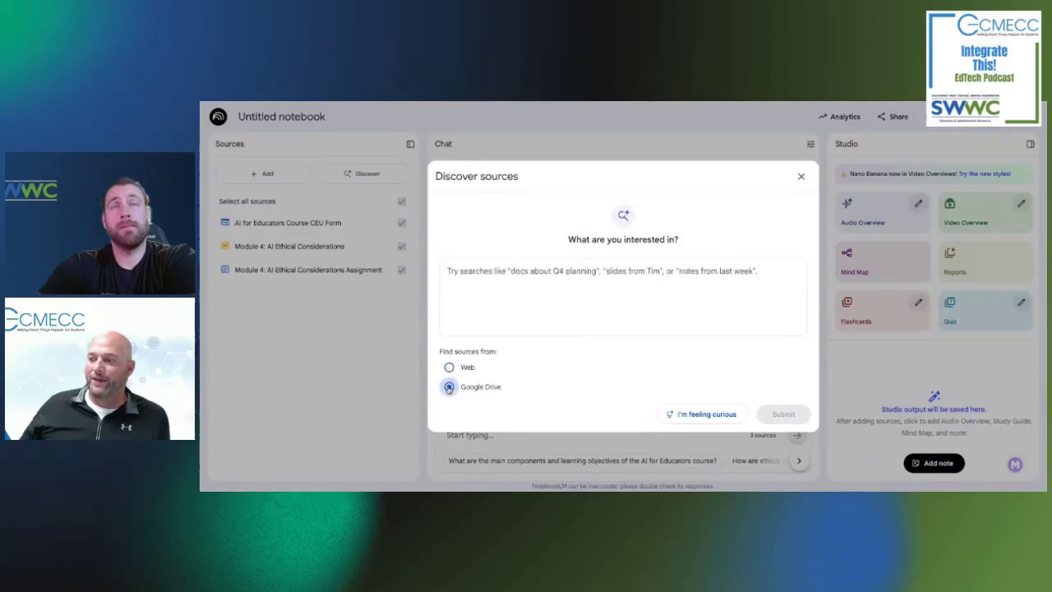
pyautogui.click(448, 368)
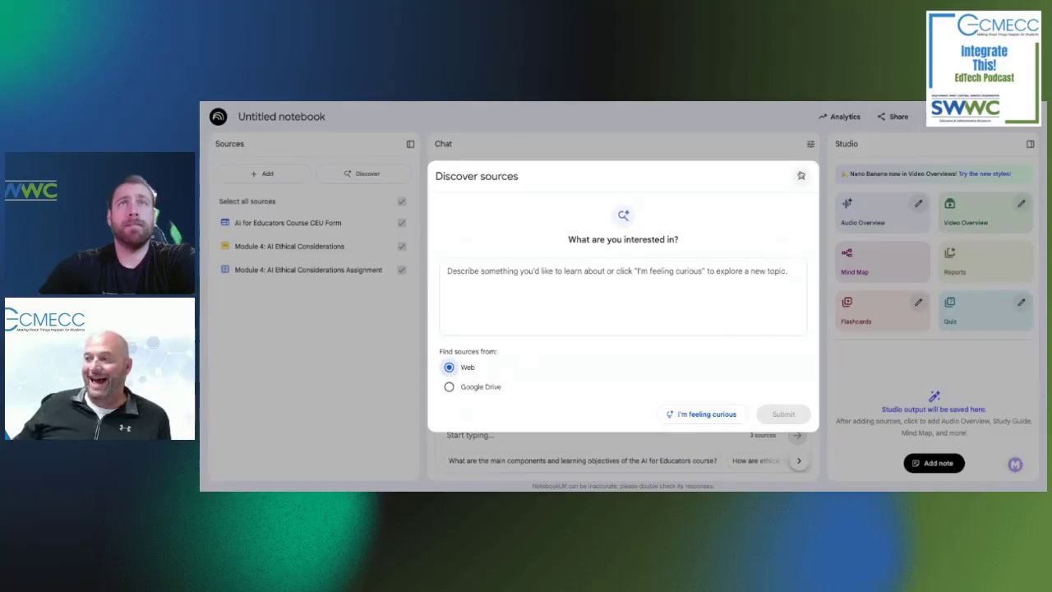
pyautogui.click(801, 176)
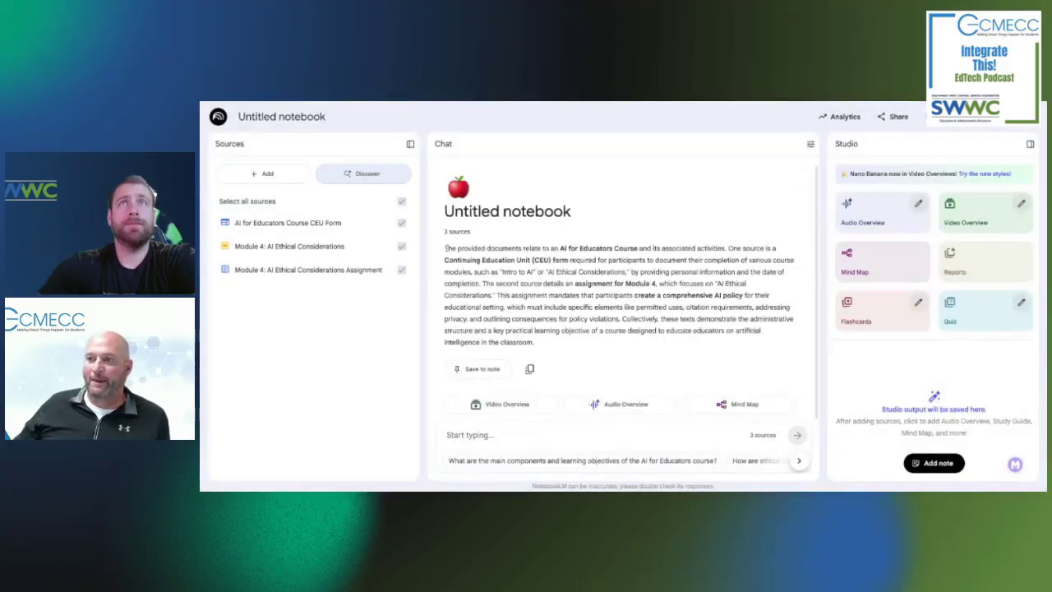
# Step: Rename the untitled notebook as AI Ethics Brainstorm
pyautogui.click(260, 119)
pyautogui.tripleClick(260, 120)
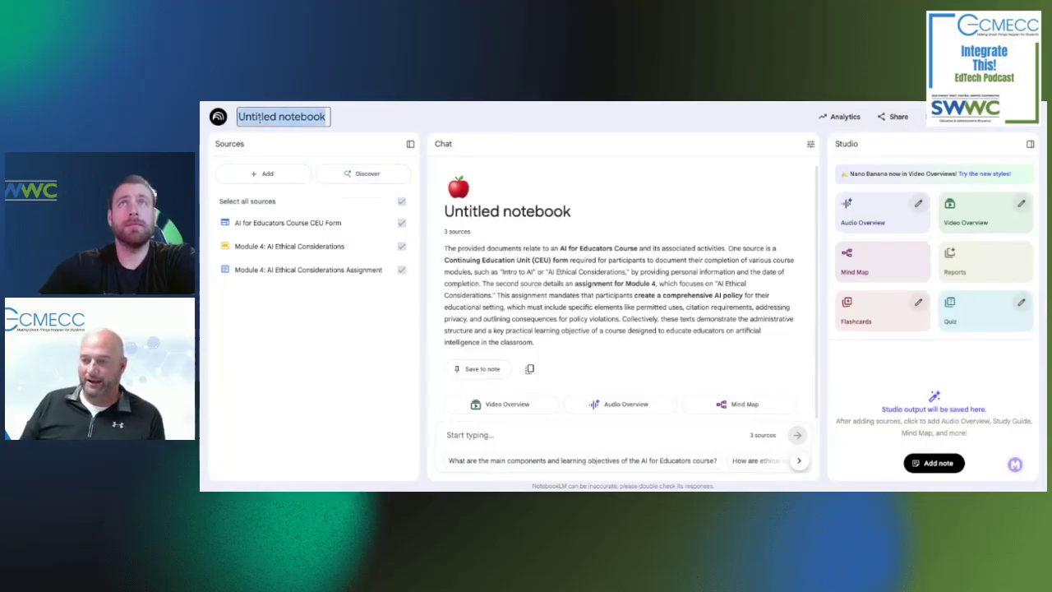
pyautogui.write('AI')
pyautogui.write('E')
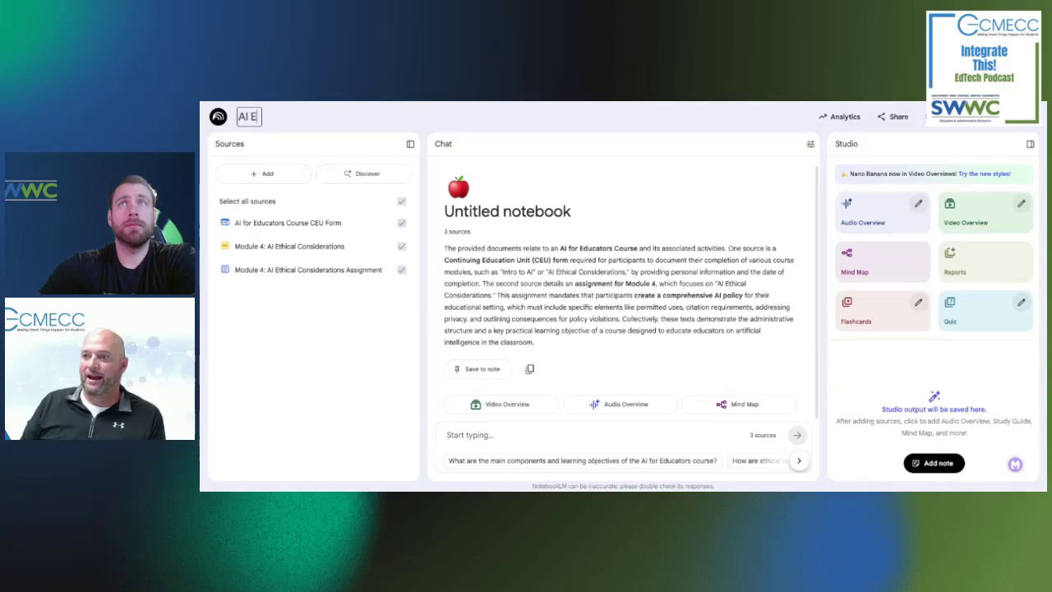
pyautogui.write('thics Brainstorm')
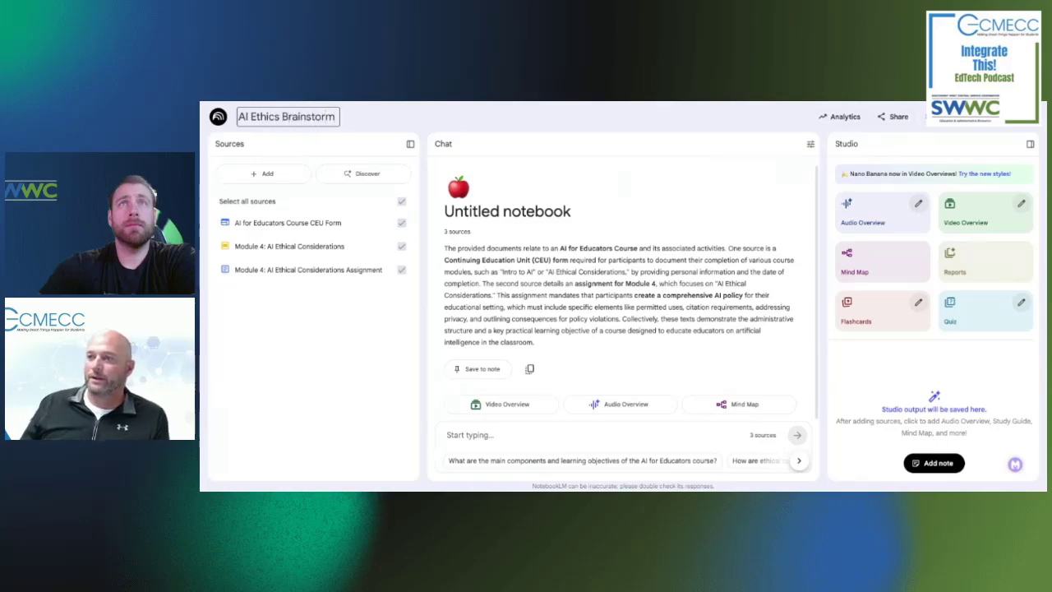
pyautogui.click(476, 119)
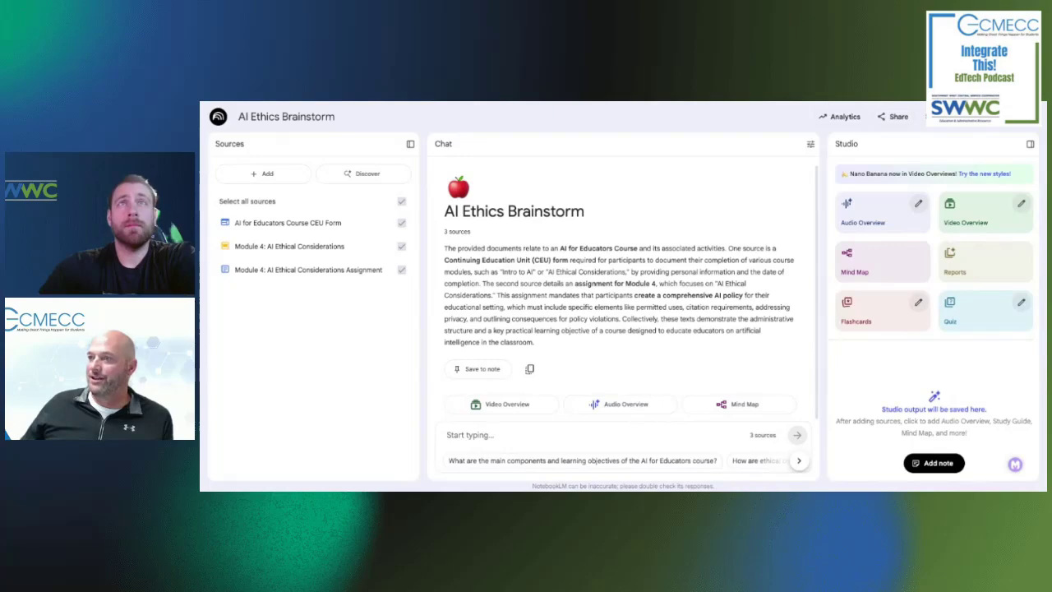
# Step: Return to the course's classwork, create another NotebookLM material with a new notebook from Module 4: AI Ethical Considerations, and close the notebook's page
pyautogui.hotkey('ctrl', 'shift', 'Tab')
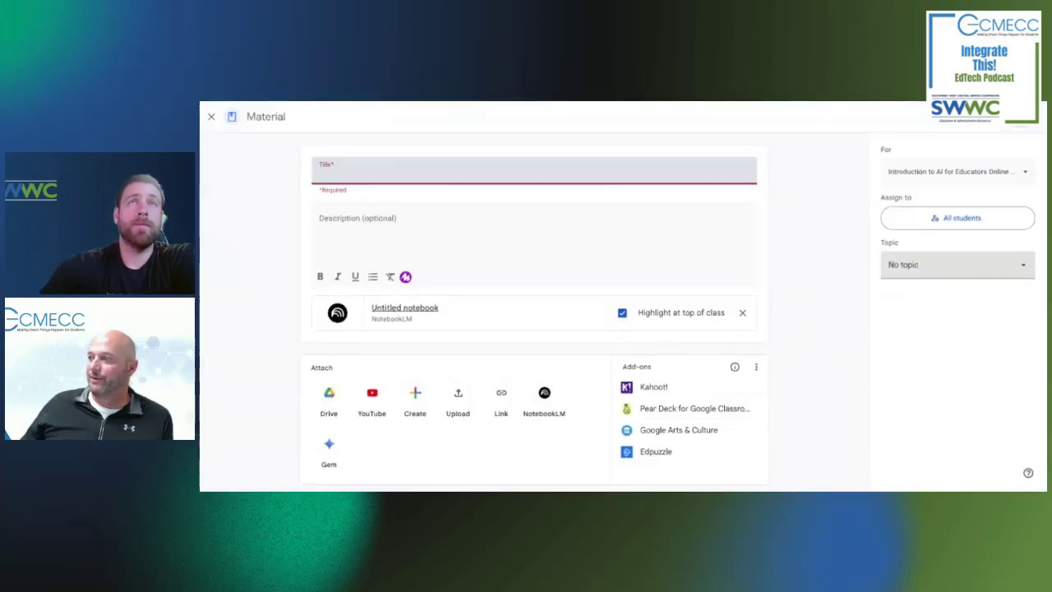
pyautogui.hotkey('ctrl', 'shift', 'Tab')
pyautogui.click(544, 177)
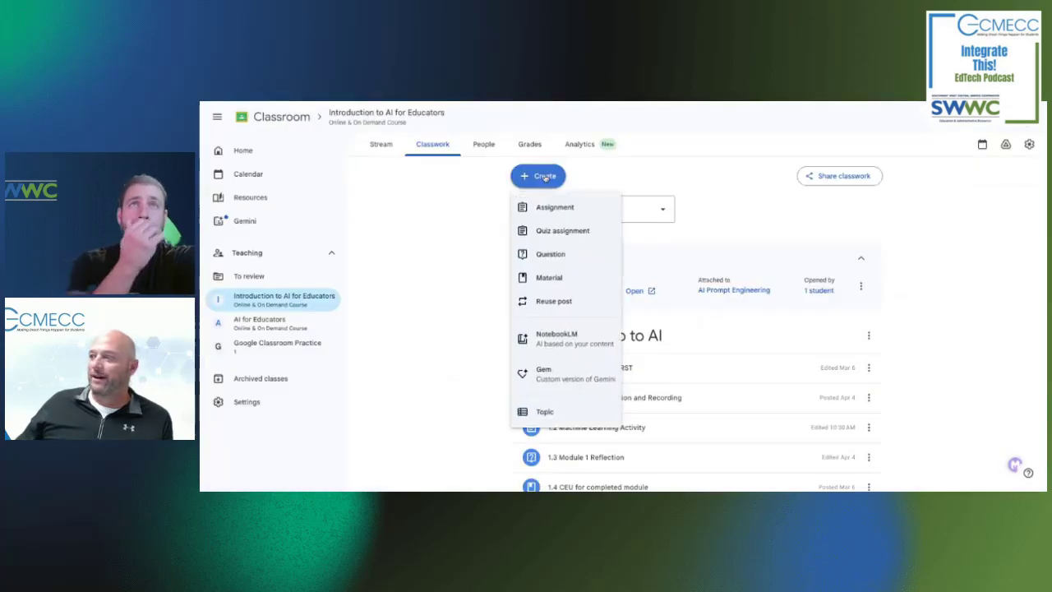
pyautogui.click(571, 336)
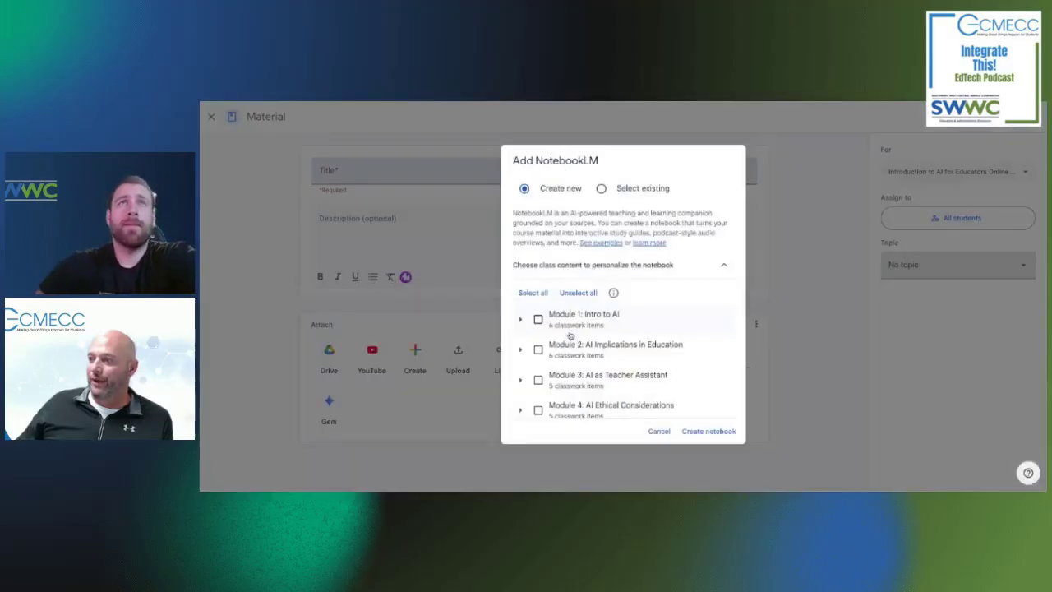
pyautogui.scroll(-1, 587, 407)
pyautogui.click(538, 401)
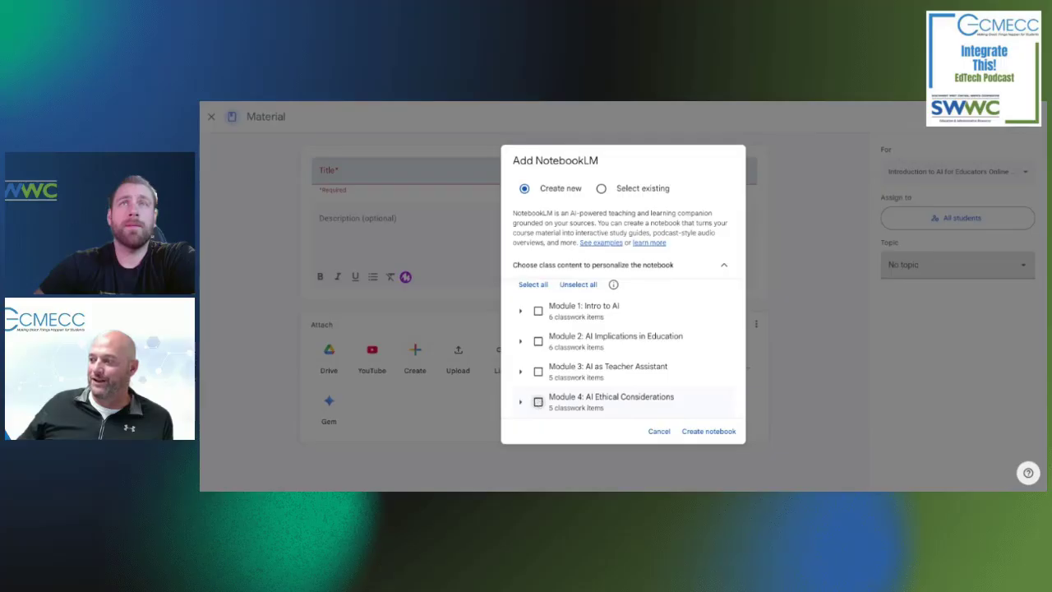
pyautogui.click(538, 401)
pyautogui.click(698, 432)
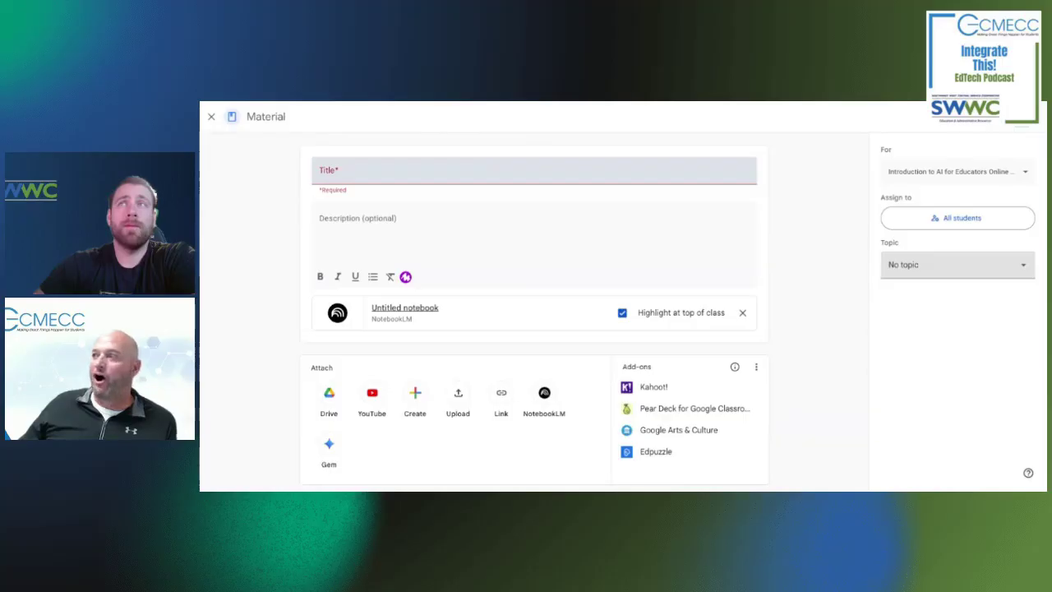
pyautogui.hotkey('ctrl', 'Tab')
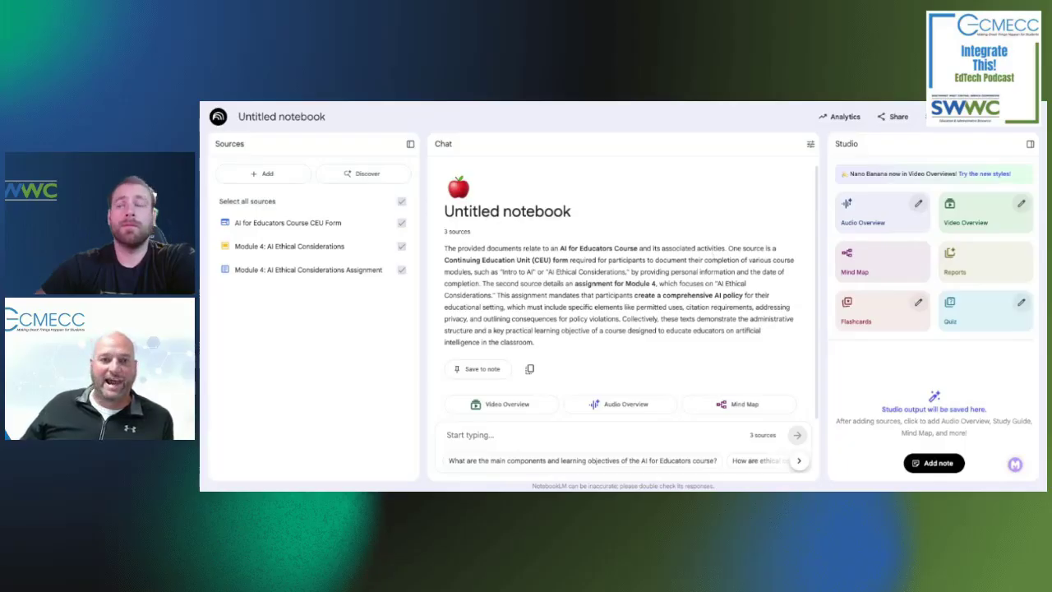
pyautogui.hotkey('ctrl', 'w')
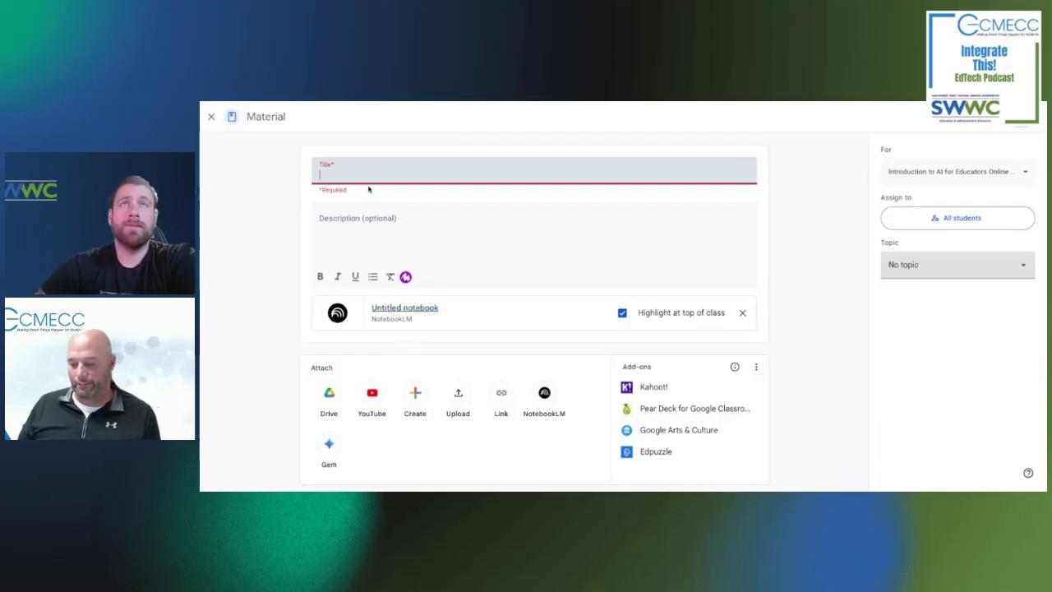
# Step: Title the class material AI Ethics Brainstorm and assign it to the topic Module 4: AI Ethical Considerations
pyautogui.write('AI Ethics Brainstorm')
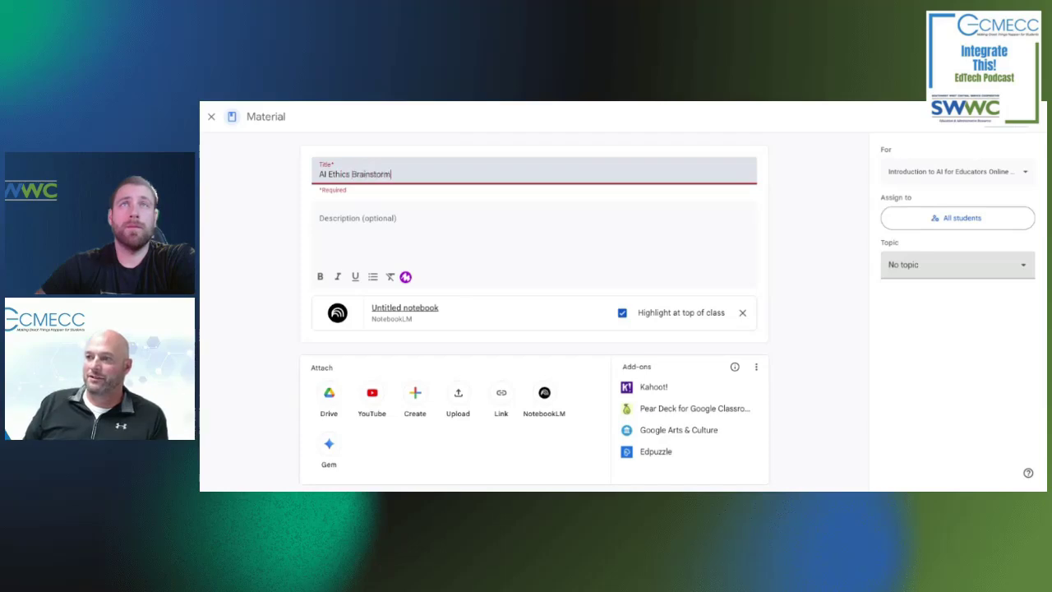
pyautogui.click(794, 230)
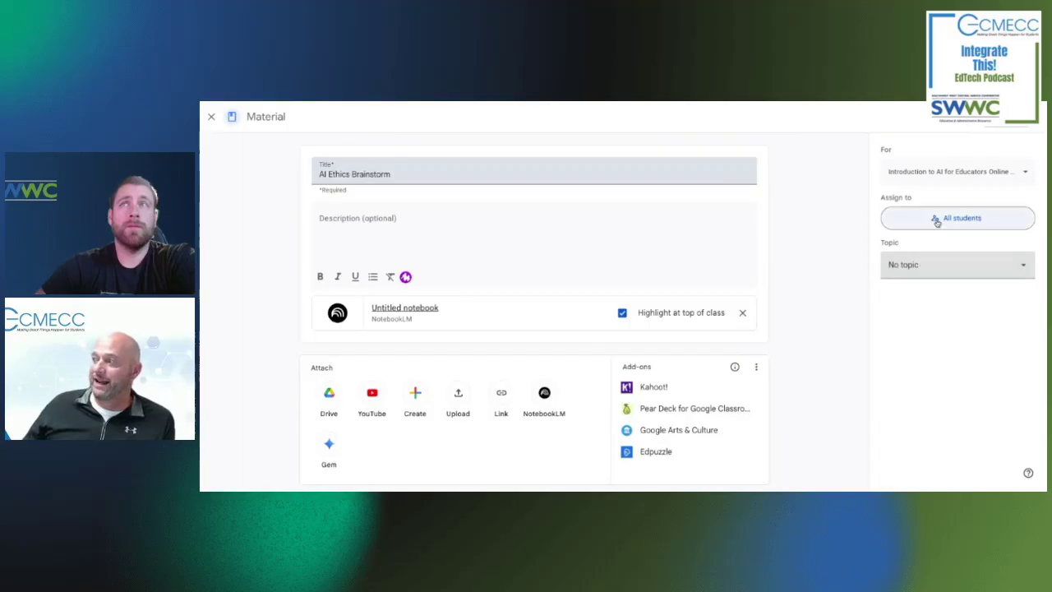
pyautogui.click(931, 265)
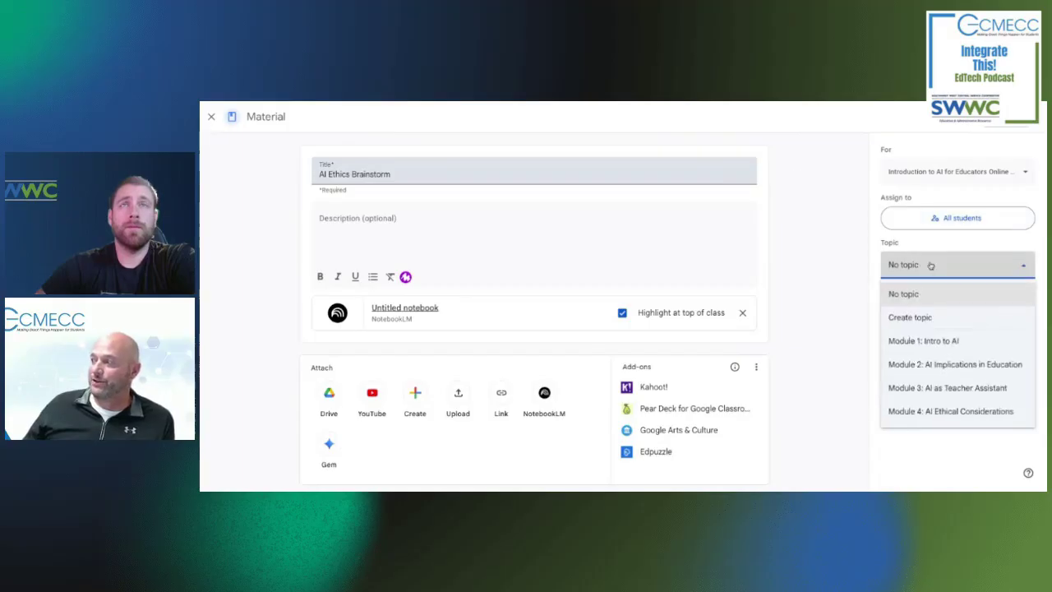
pyautogui.click(931, 412)
pyautogui.scroll(-1, 772, 276)
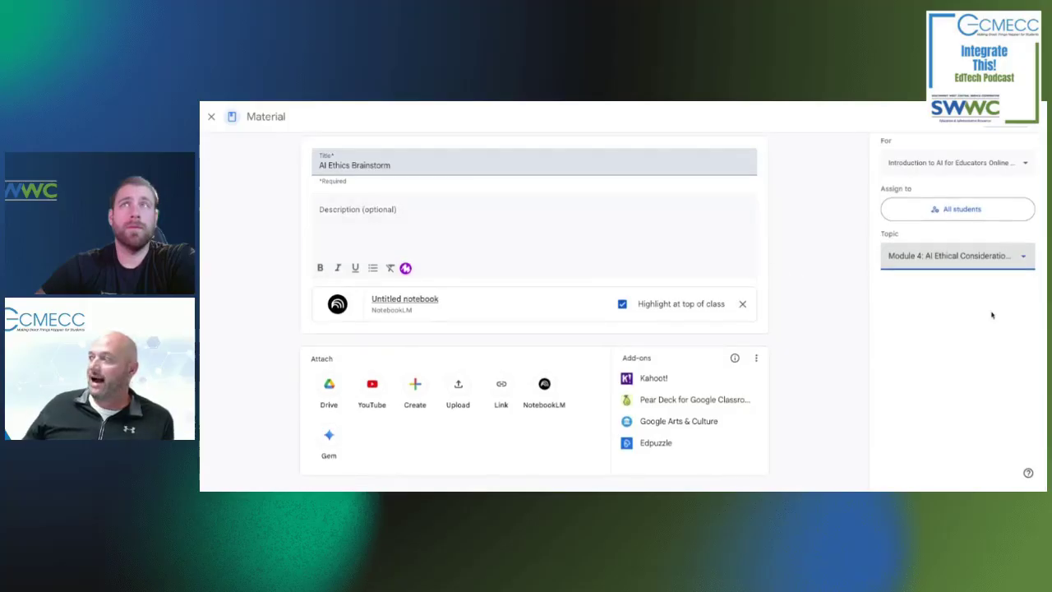
pyautogui.scroll(1, 991, 311)
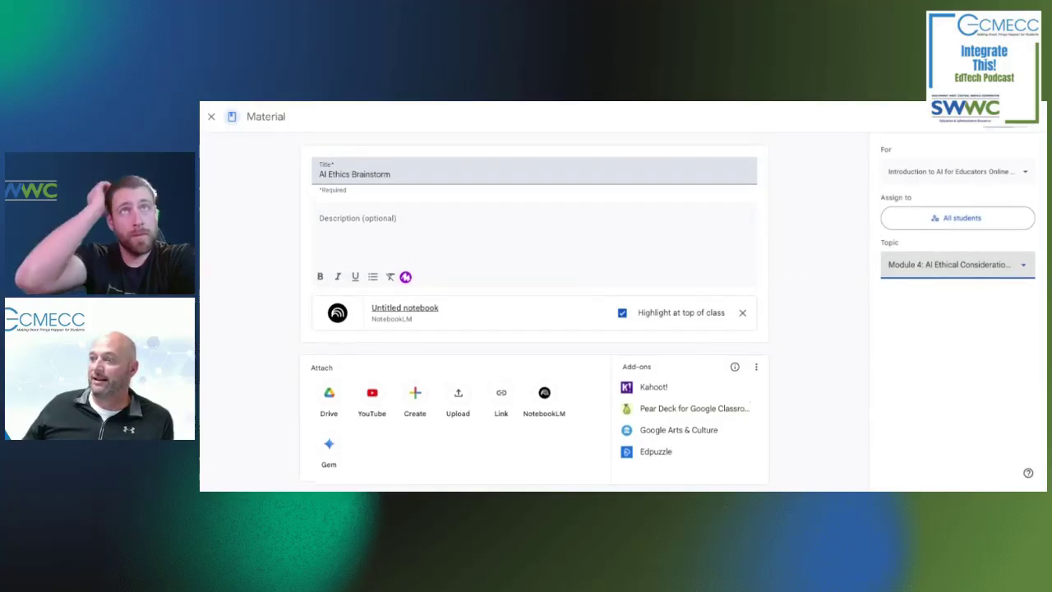
# Step: Post the AI Ethics Brainstorm material to the class and check its placement under Module 4: AI Ethical Considerations in the classwork
pyautogui.click(998, 115)
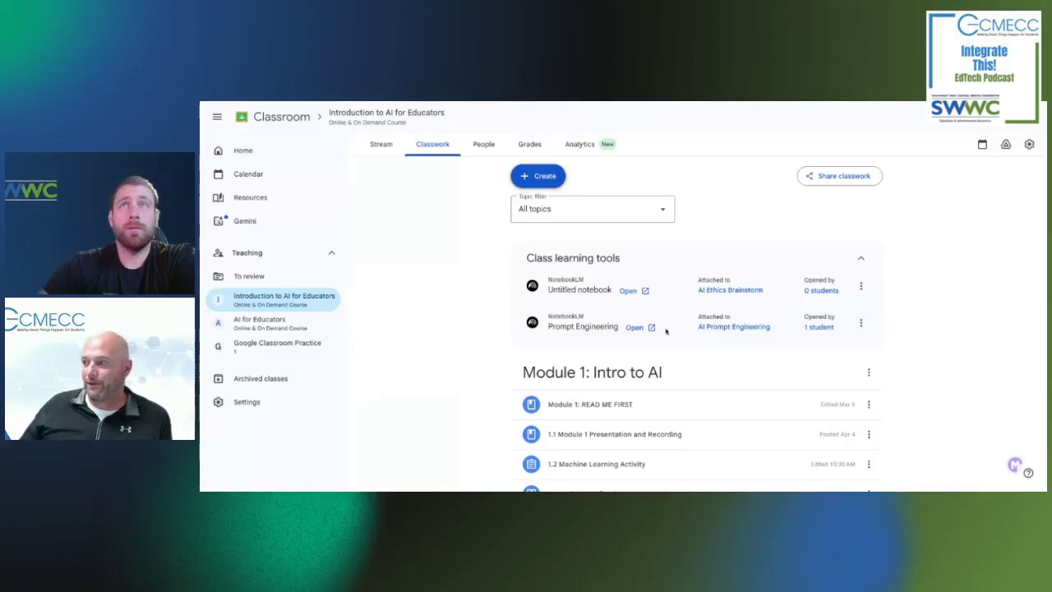
pyautogui.scroll(-10, 667, 329)
pyautogui.scroll(-3, 667, 329)
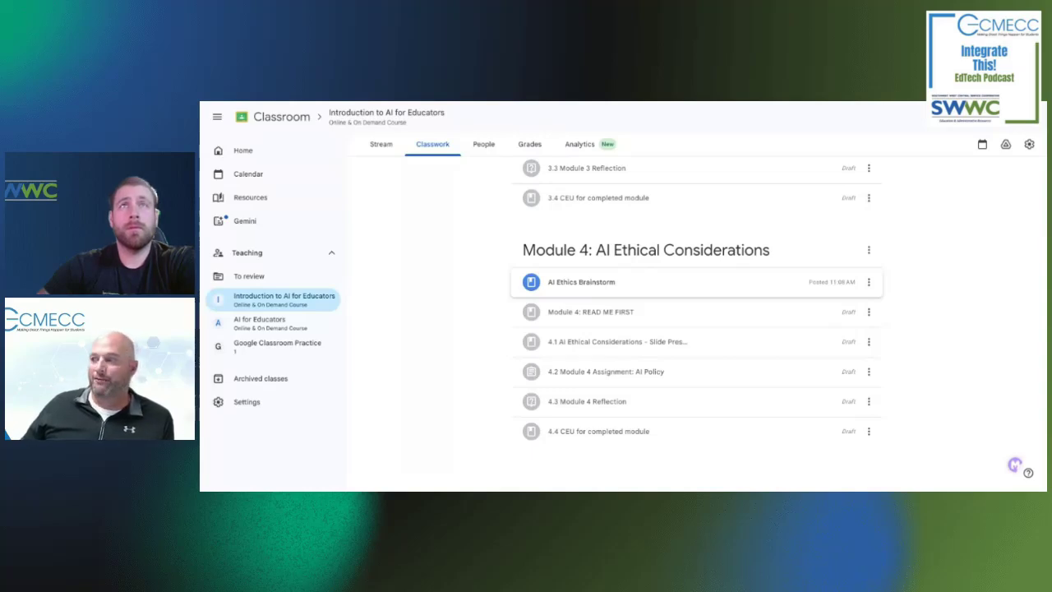
pyautogui.scroll(12, 622, 312)
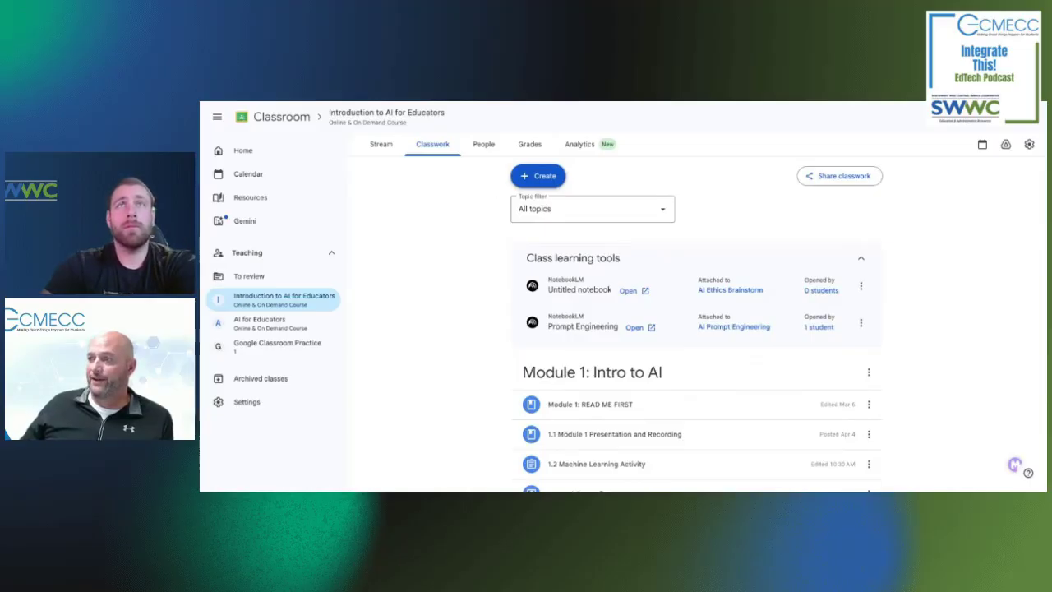
# Step: Start a new assignment, examine the class content choices for attaching a new NotebookLM notebook, and discard the assignment
pyautogui.click(517, 173)
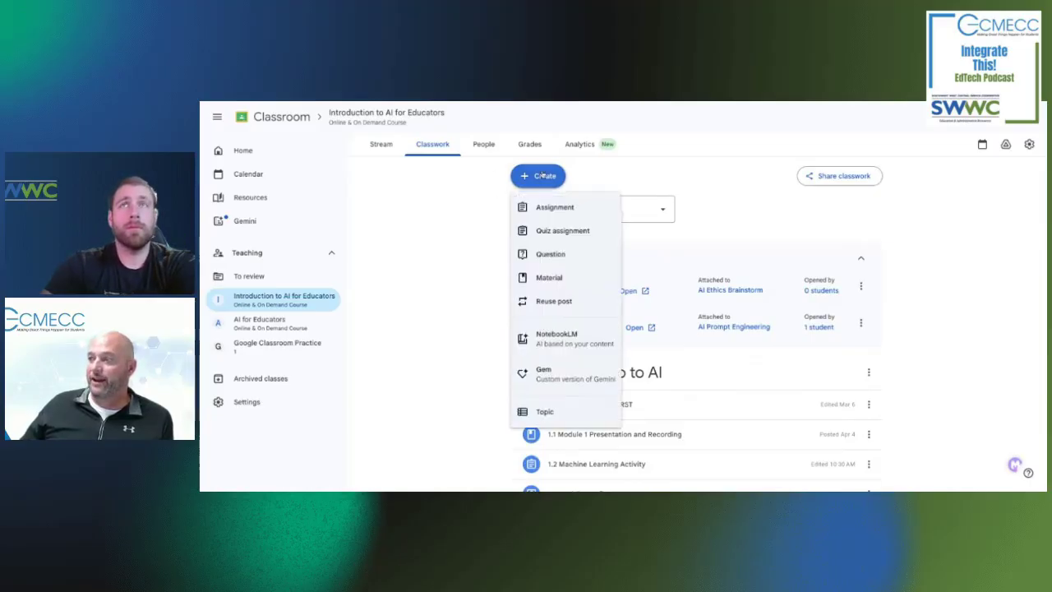
pyautogui.click(557, 208)
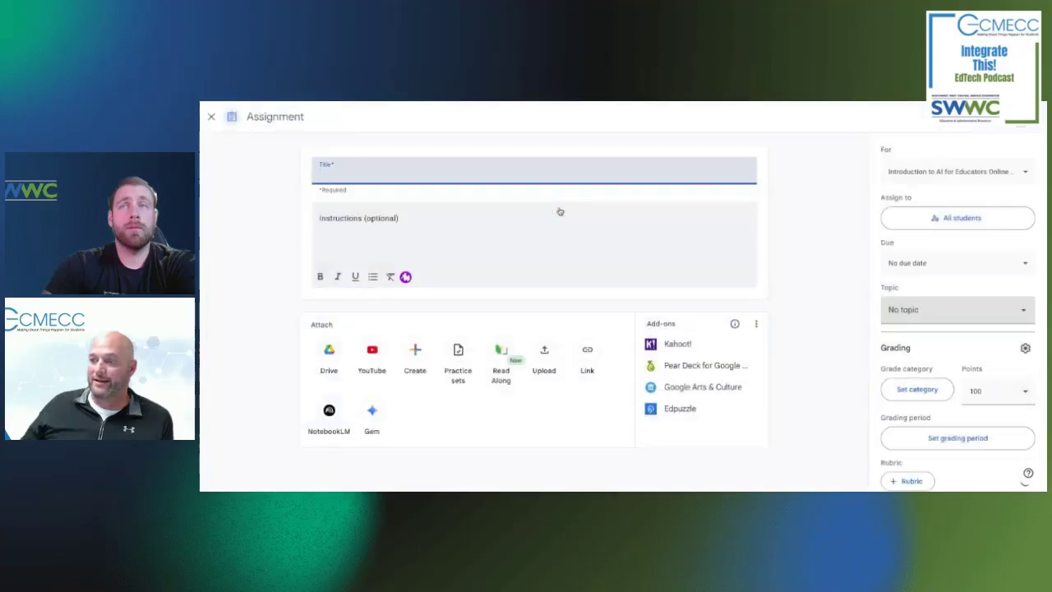
pyautogui.click(329, 409)
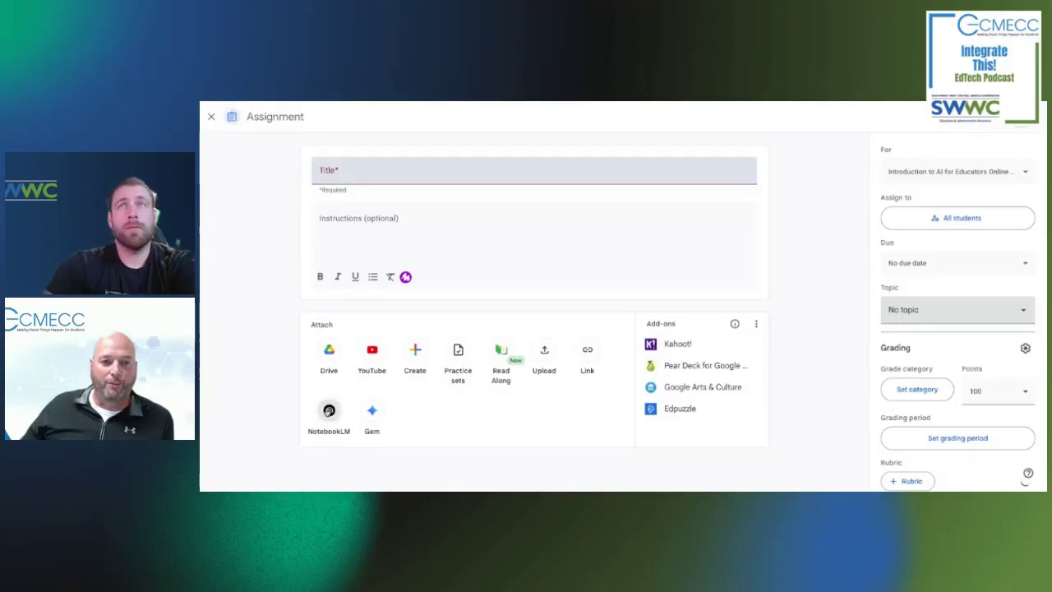
pyautogui.scroll(-1, 640, 320)
pyautogui.scroll(1, 640, 320)
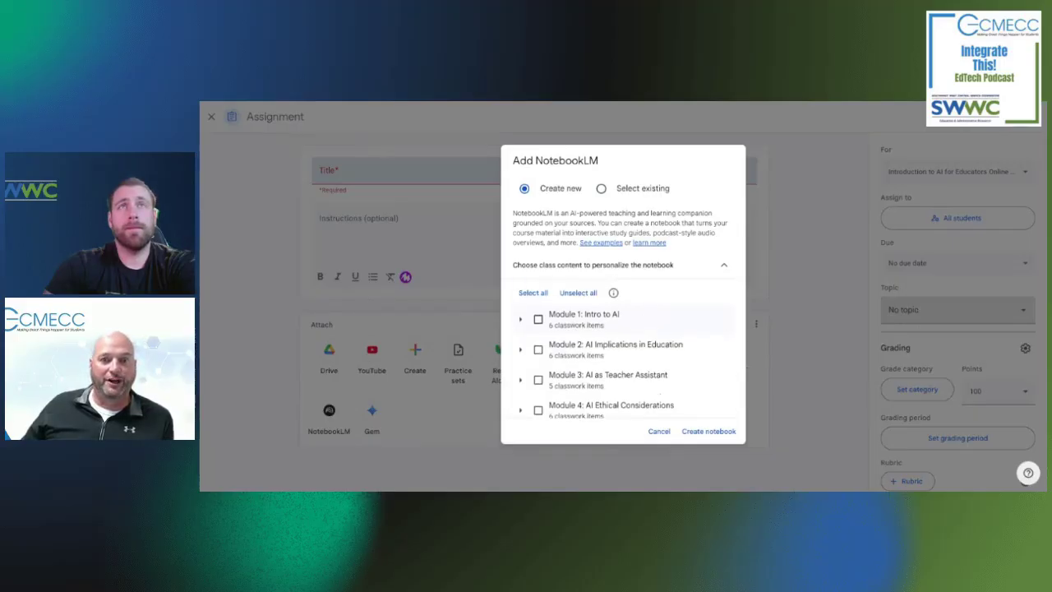
pyautogui.click(658, 430)
pyautogui.click(210, 117)
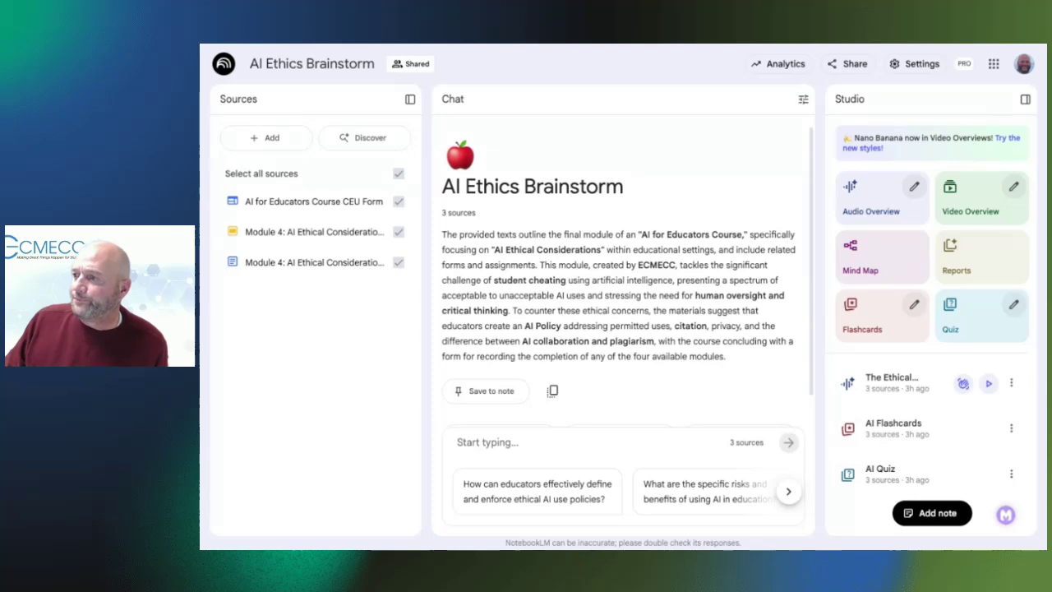
# Step: View the AI Ethics Brainstorm notebook from the student's class learning tools, including its chat, and return to the teacher's classwork
pyautogui.hotkey('ctrl', 'shift', 'Tab')
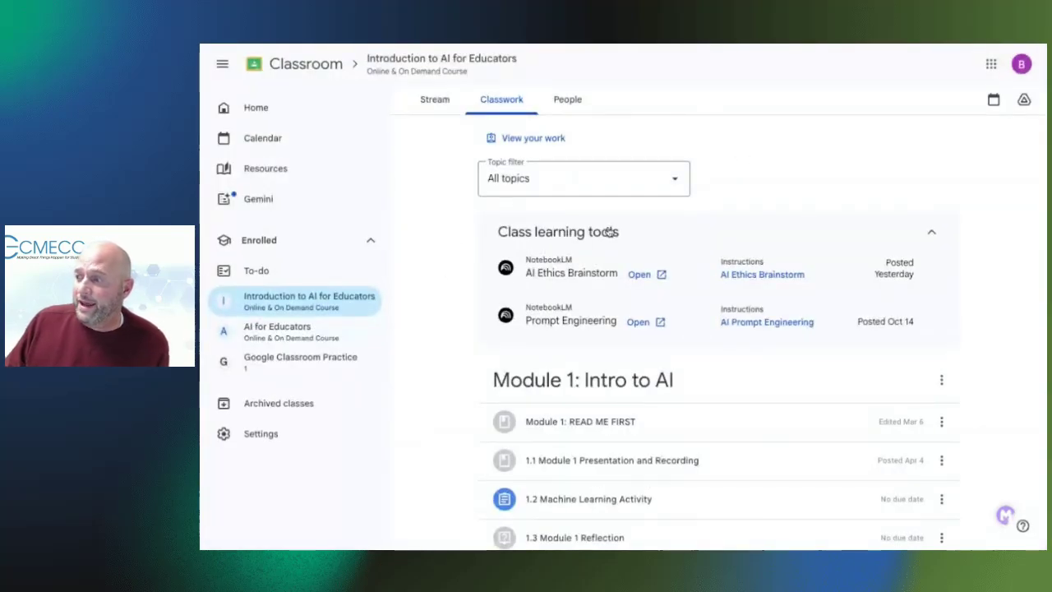
pyautogui.click(640, 276)
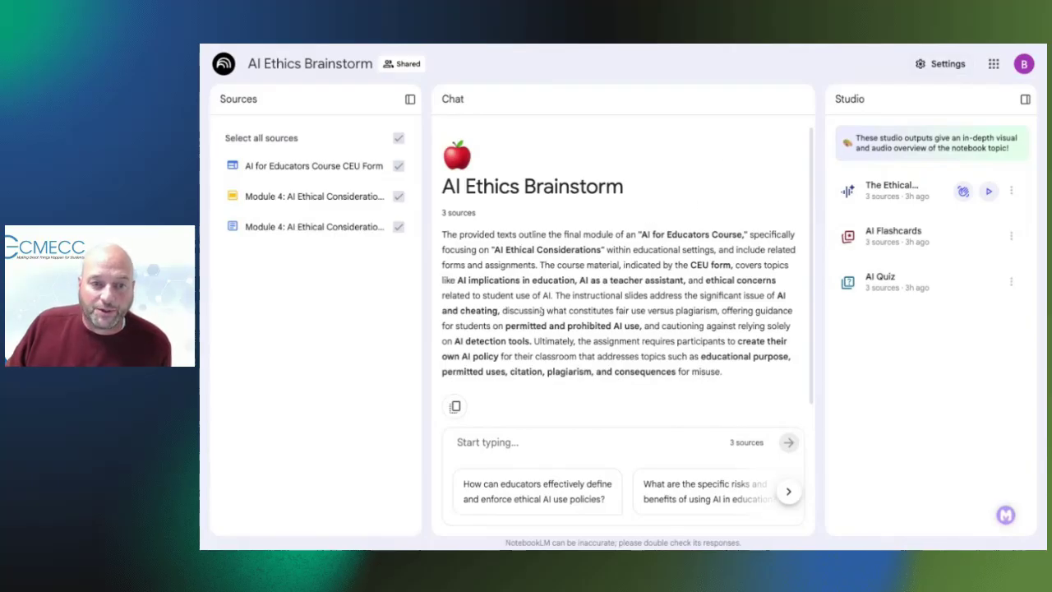
pyautogui.click(521, 445)
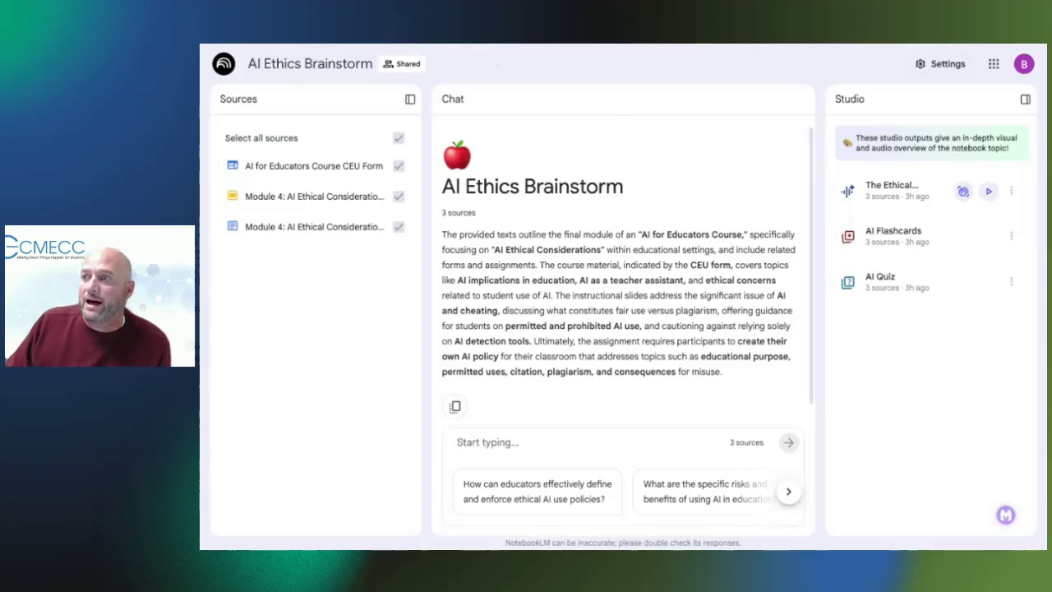
pyautogui.click(211, 63)
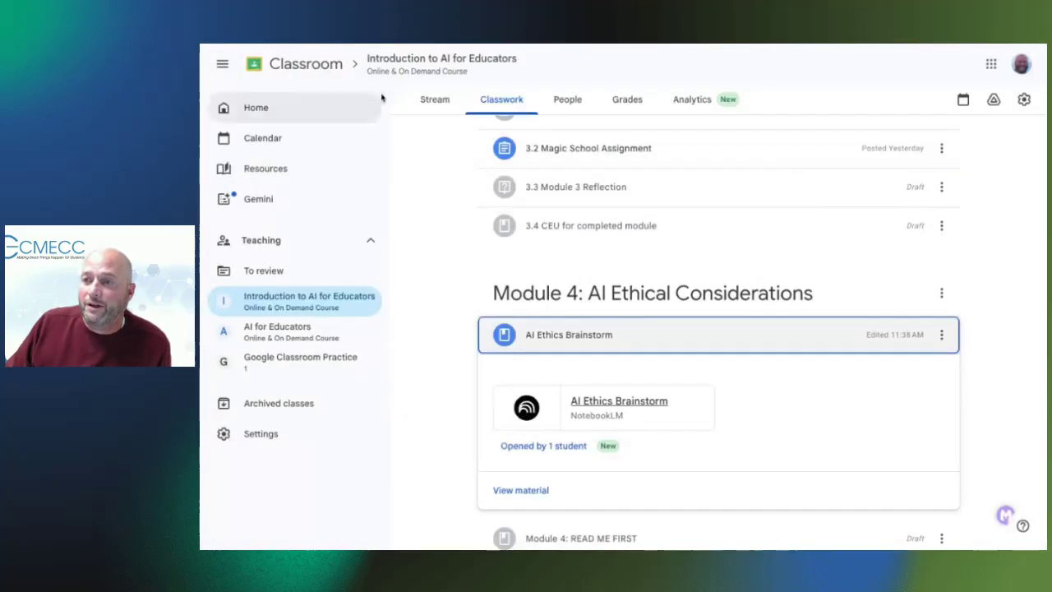